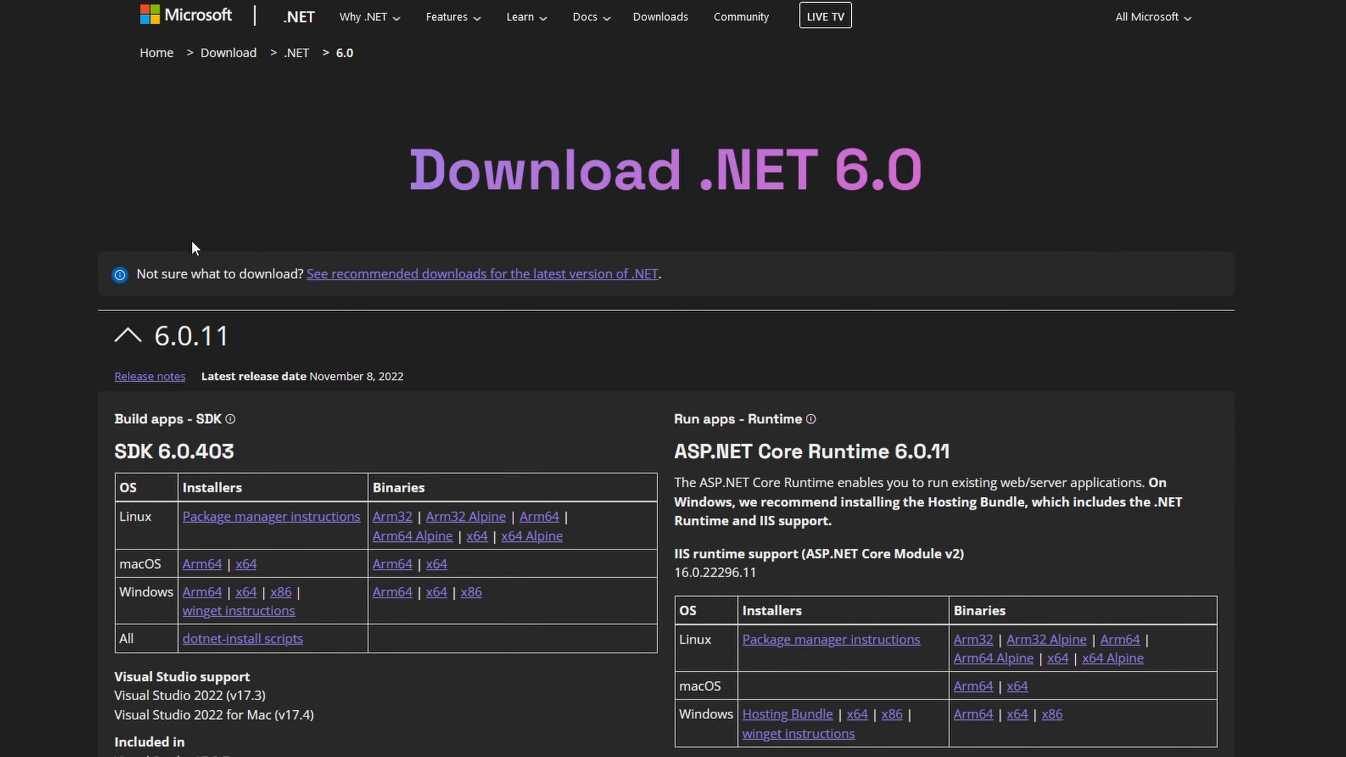
Step: Browse the .NET 6.0 download page and expand the 6.0.9 release to examine its SDK and runtime downloads
left_click(133, 339)
scroll(127, 353, "down", 1)
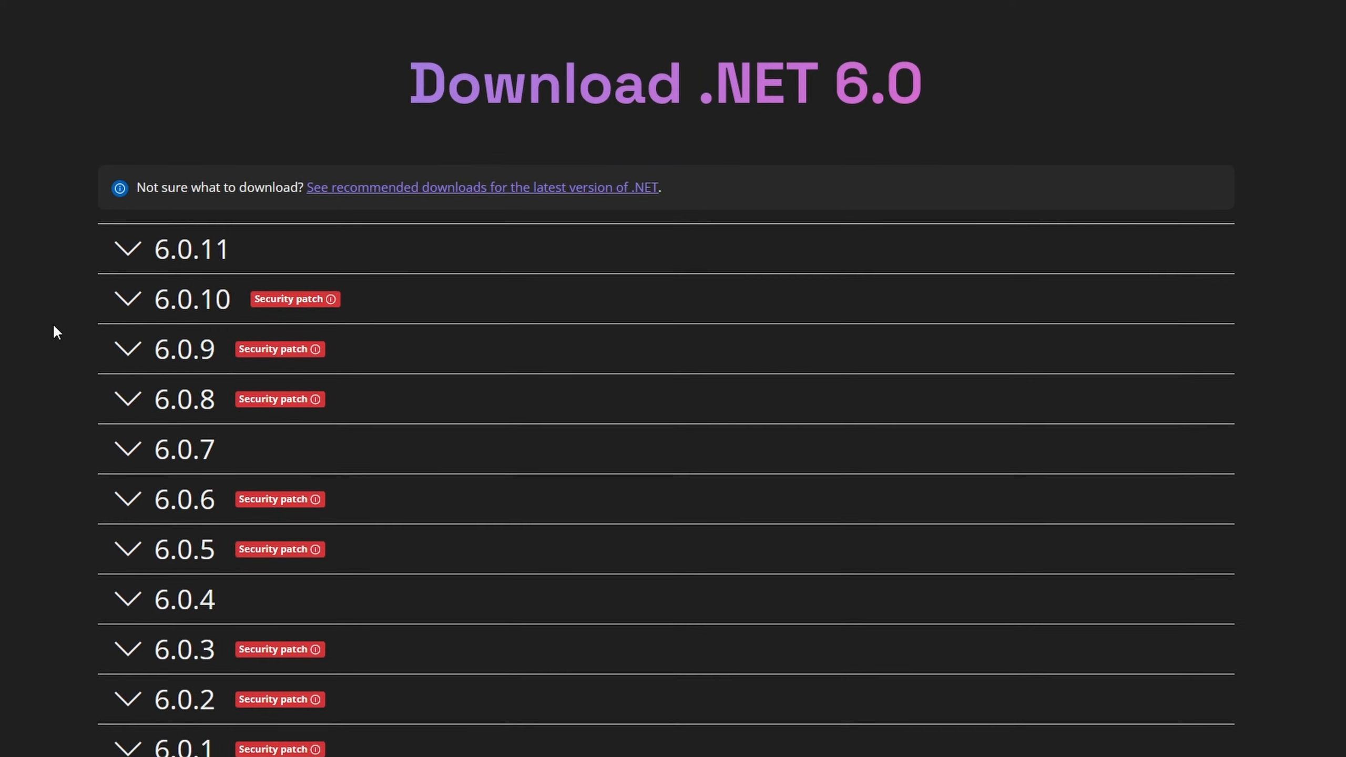
left_click(127, 353)
scroll(679, 434, "down", 6)
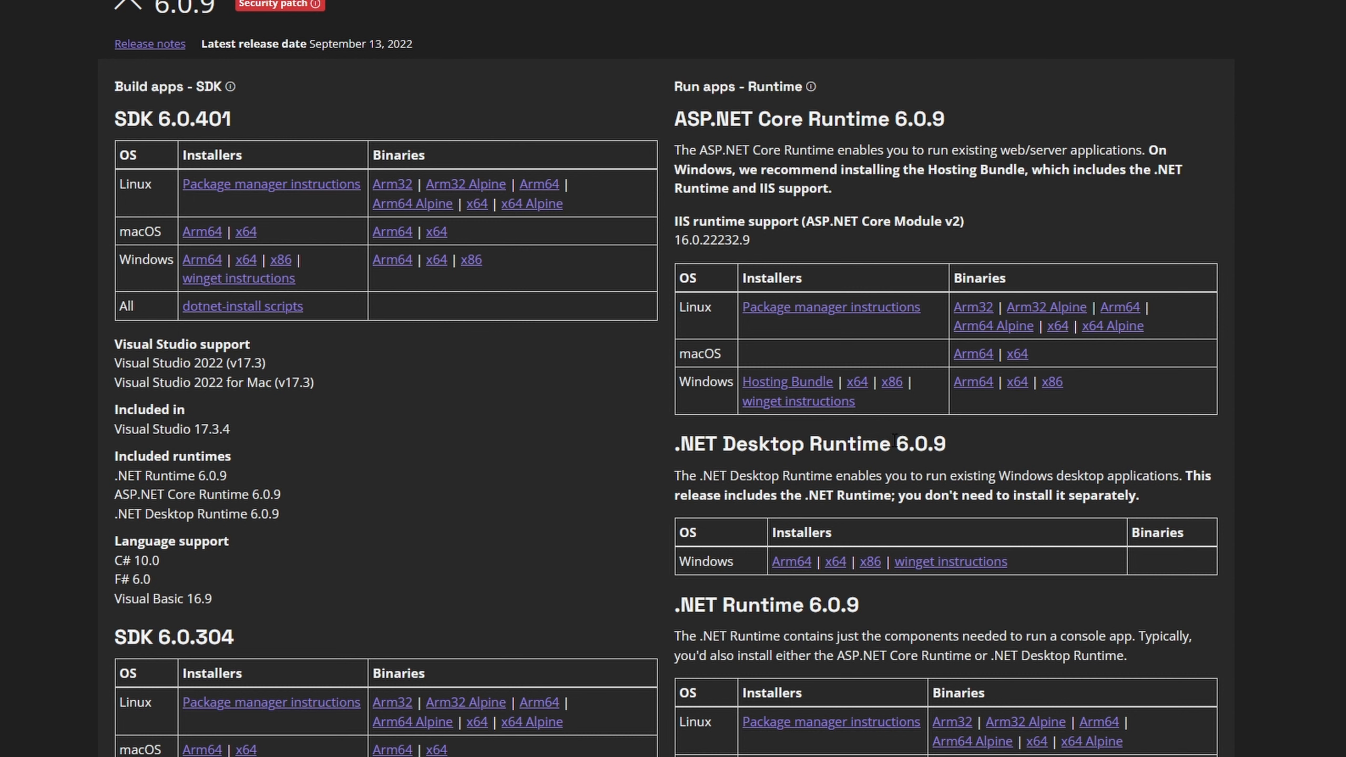
scroll(922, 448, "down", 2)
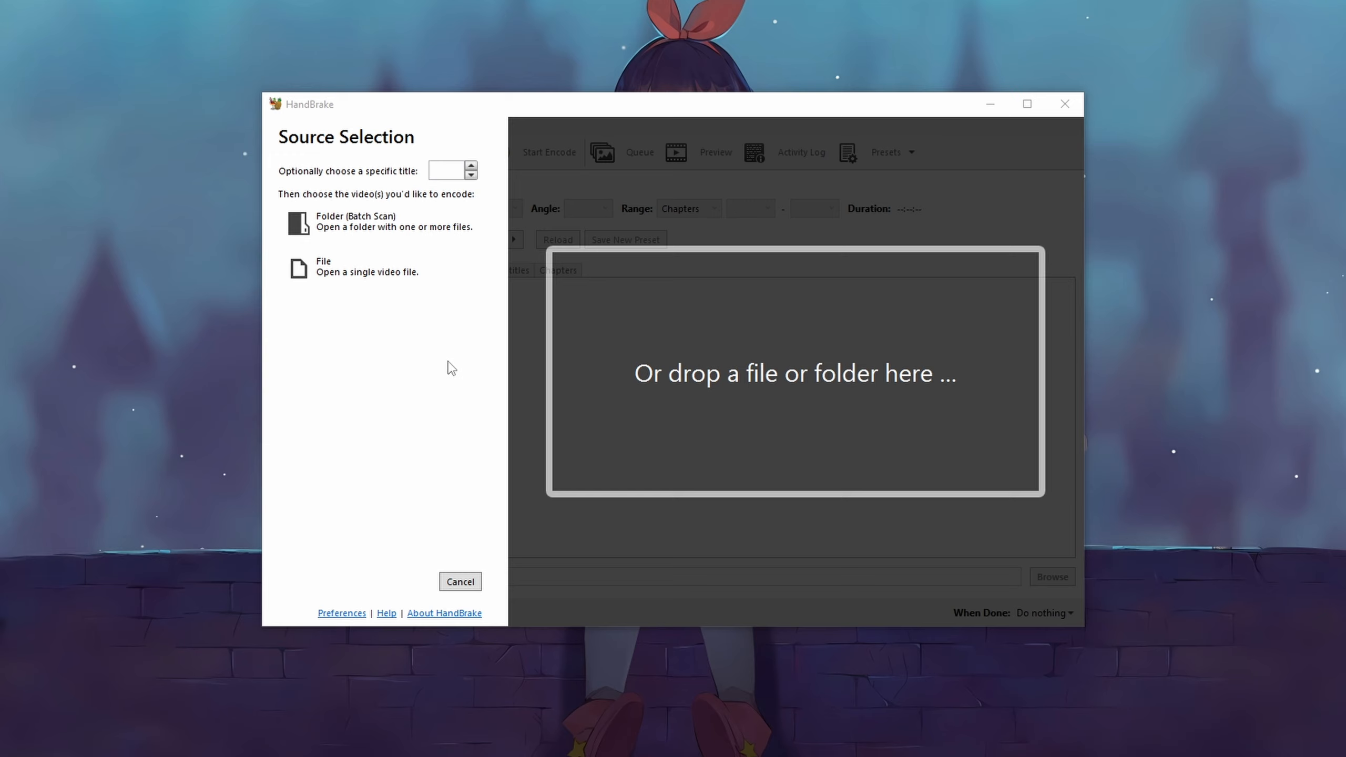
Step: Open the output file preferences and set the MP4 file extension to Always use MP4
left_click(347, 613)
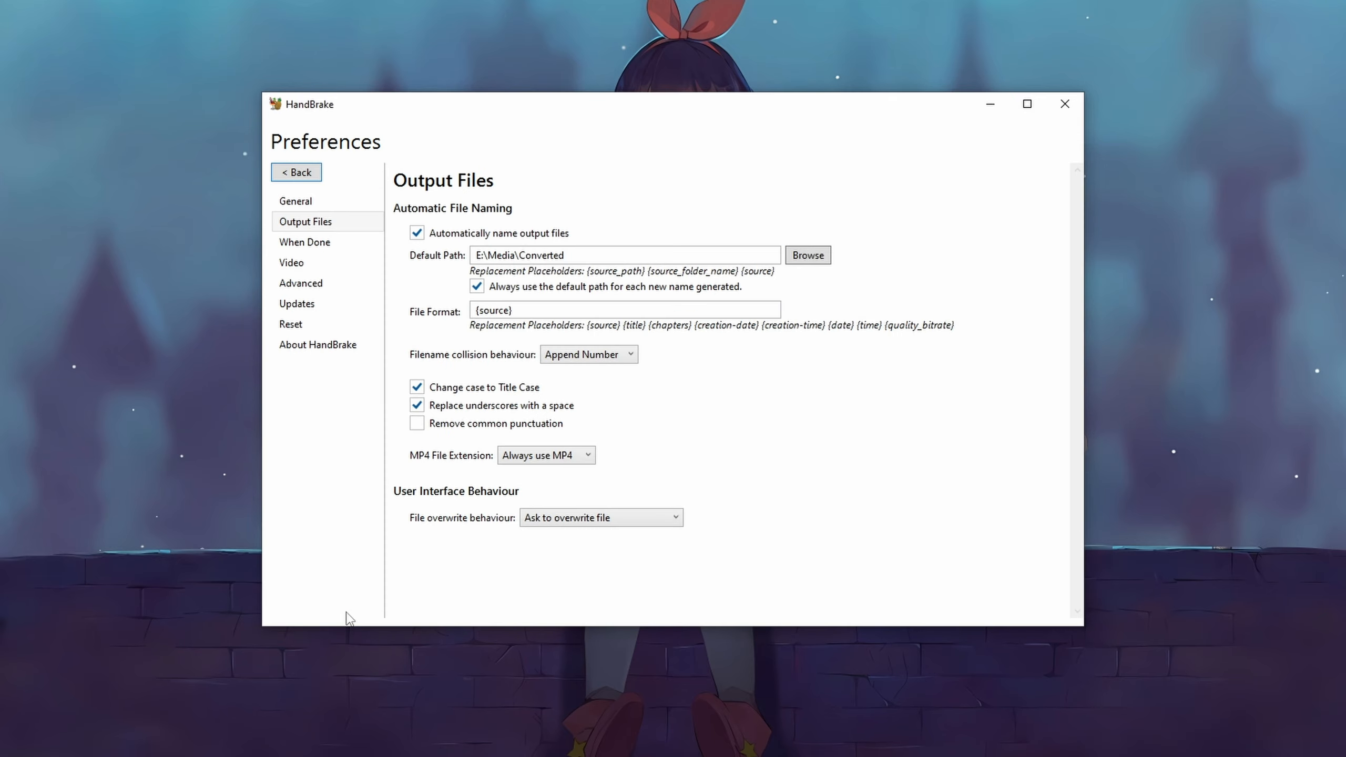
left_click(314, 227)
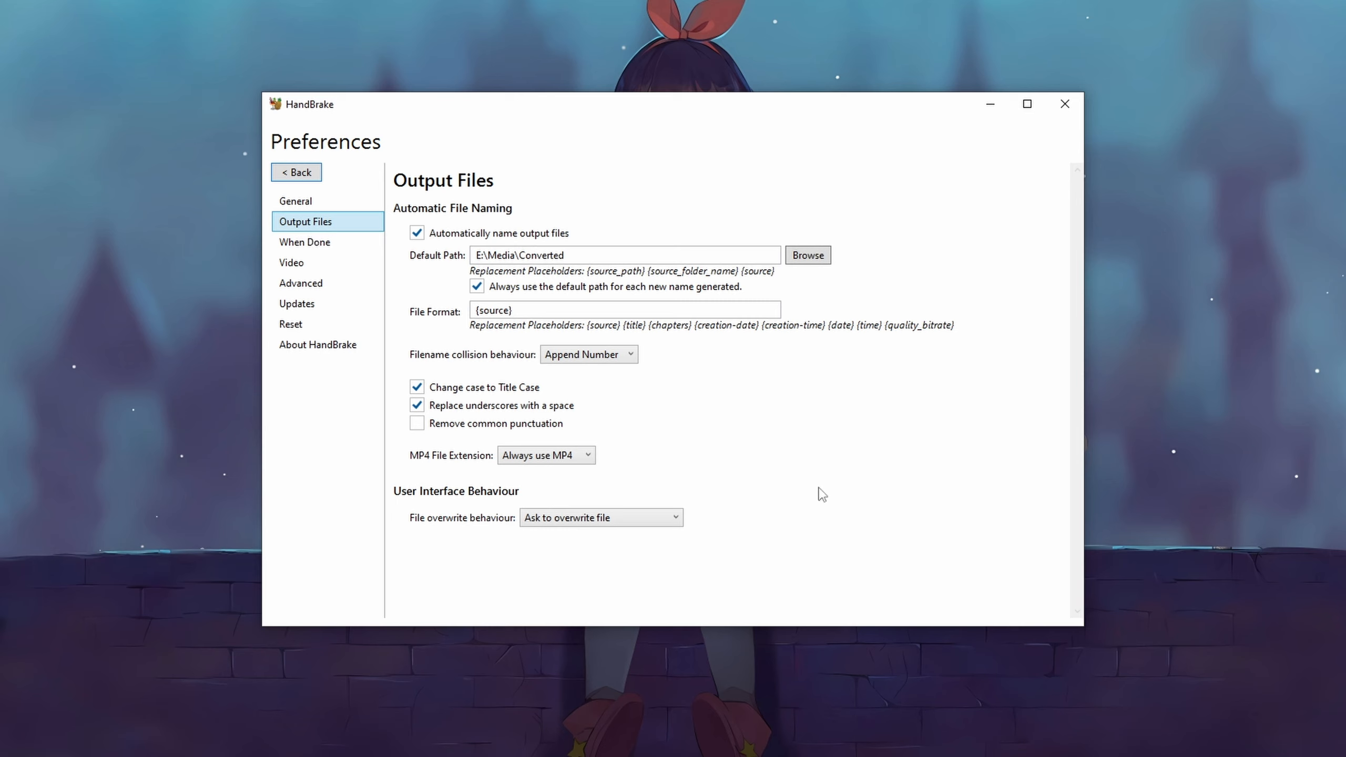
left_click(523, 457)
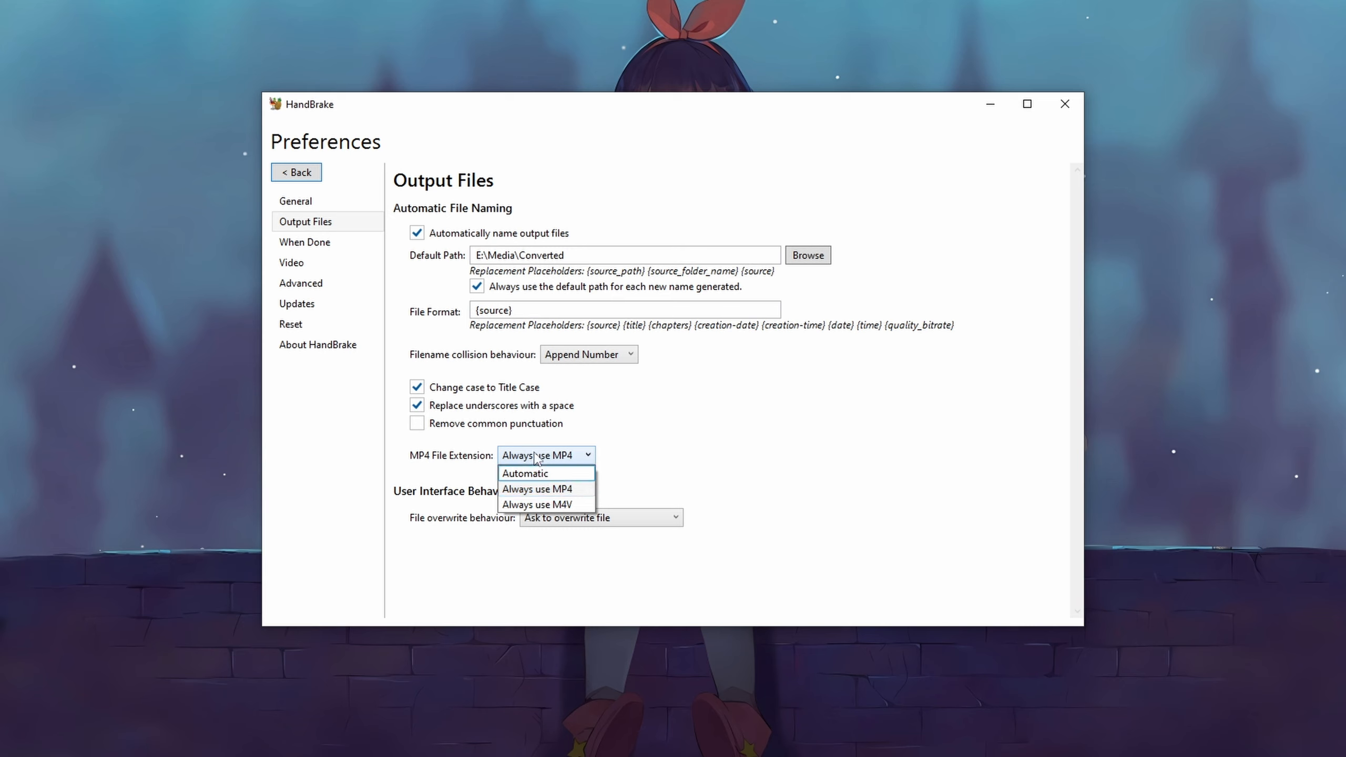
left_click(582, 491)
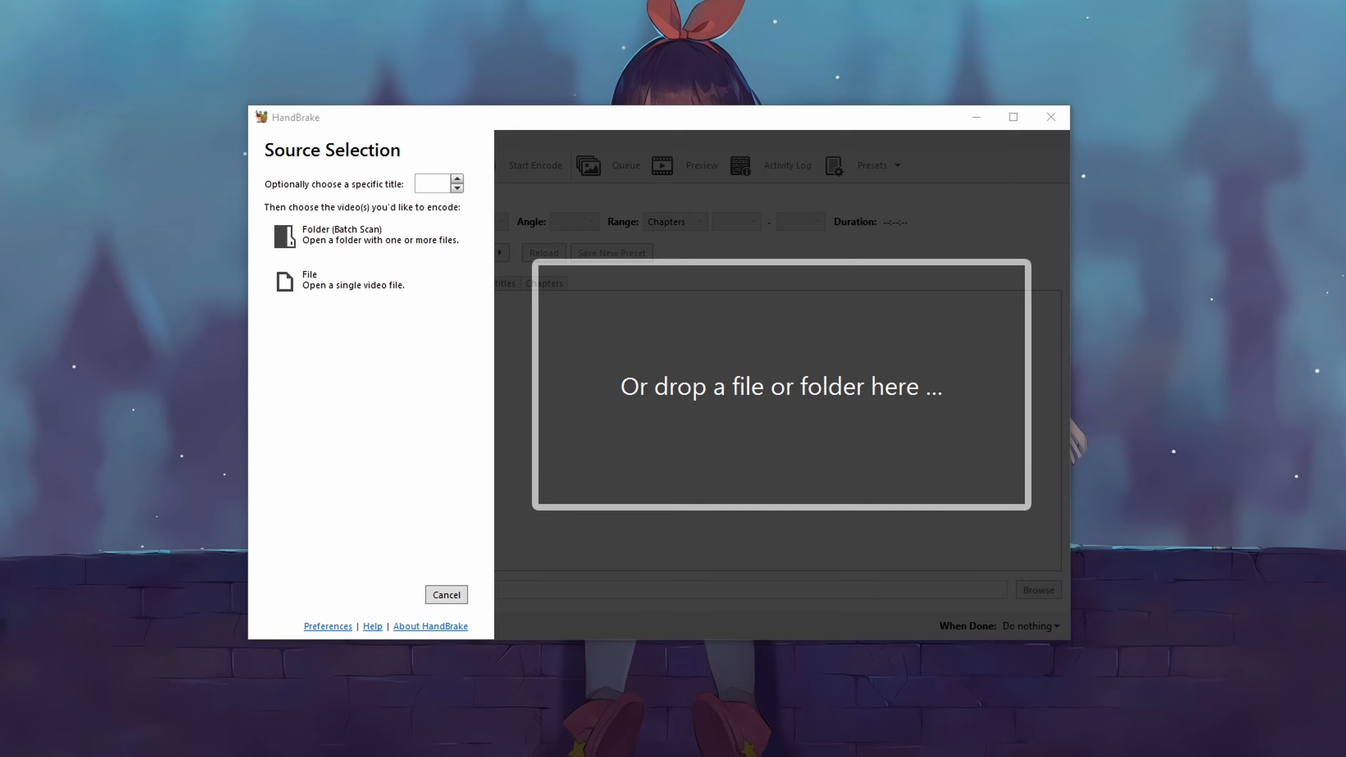
Step: Load the source video file into HandBrake and step through its preview frames
left_click_drag(828, 423, 854, 437)
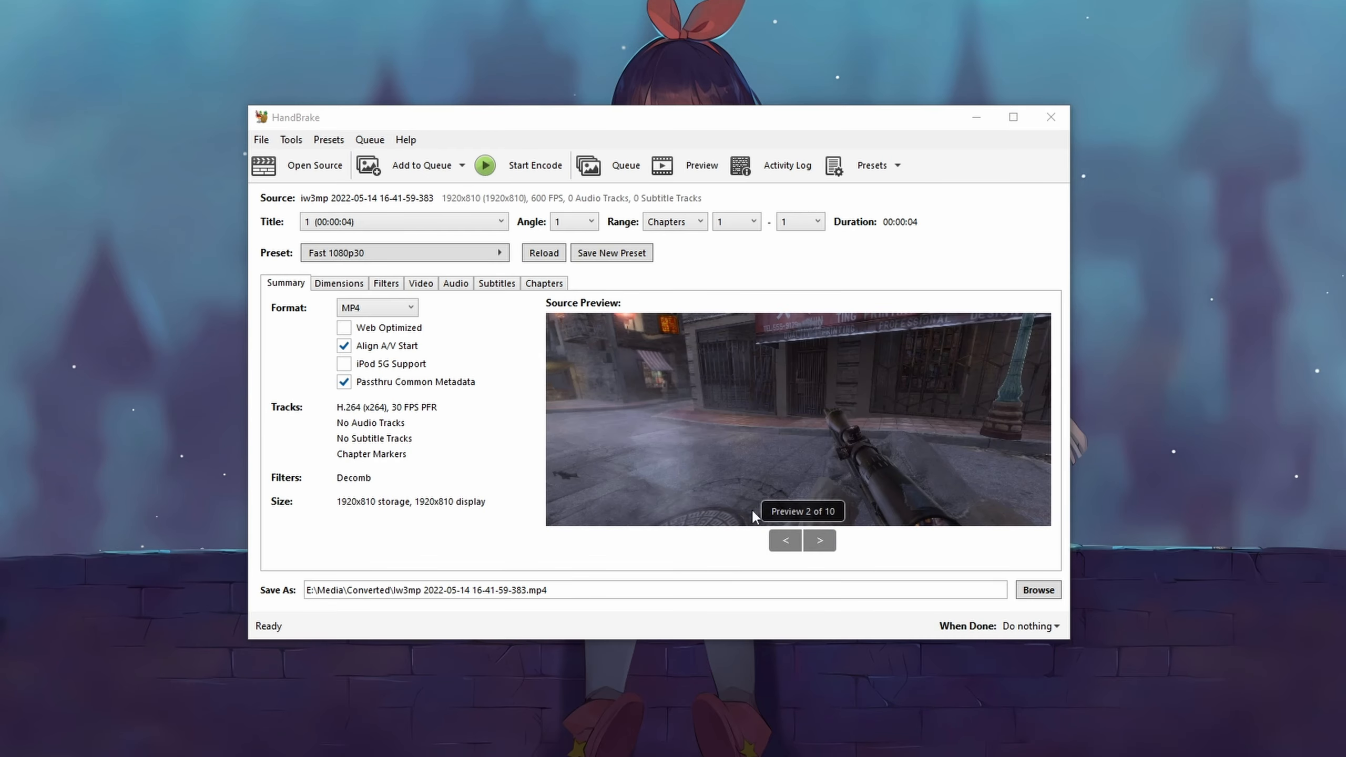
left_click(820, 540)
left_click(819, 540)
left_click(820, 540)
left_click(820, 541)
left_click(820, 541)
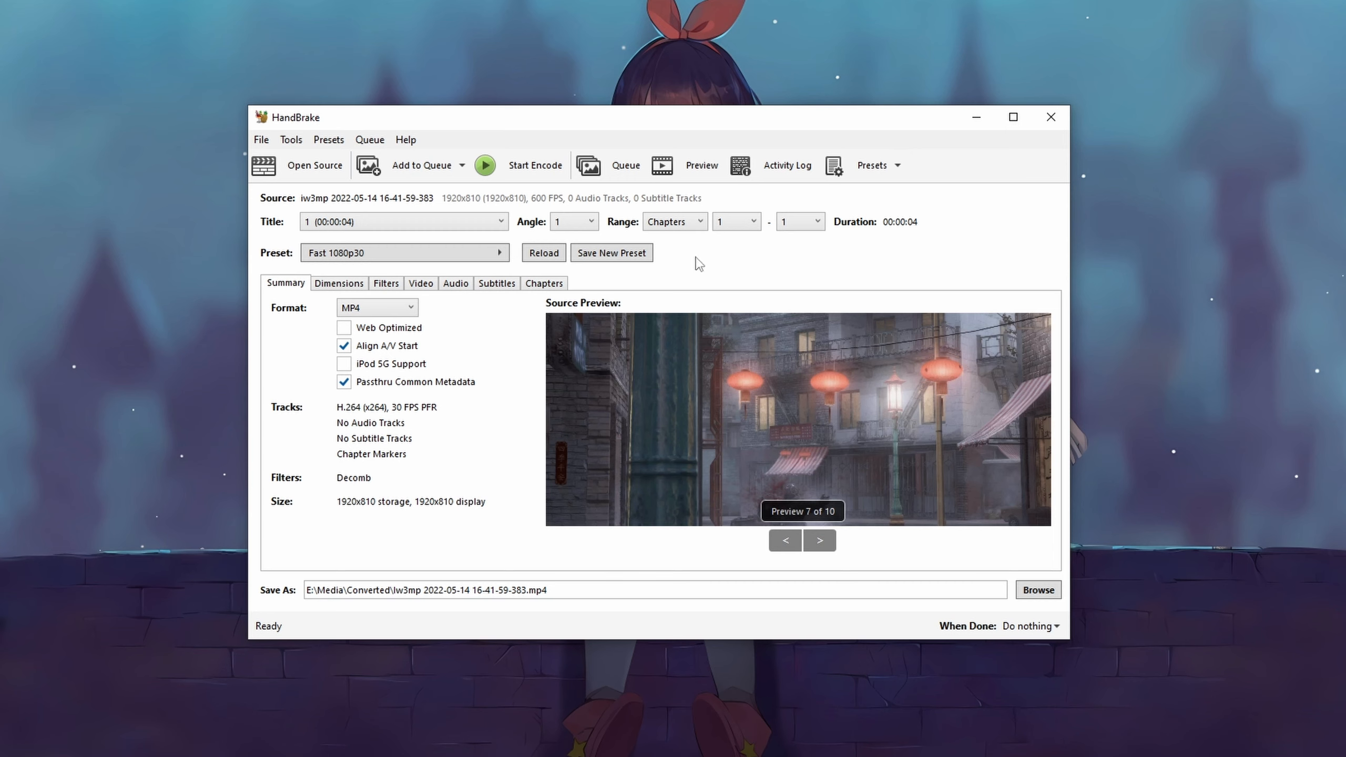
Step: Apply the AVI to MP4 custom preset to the loaded video
left_click(872, 168)
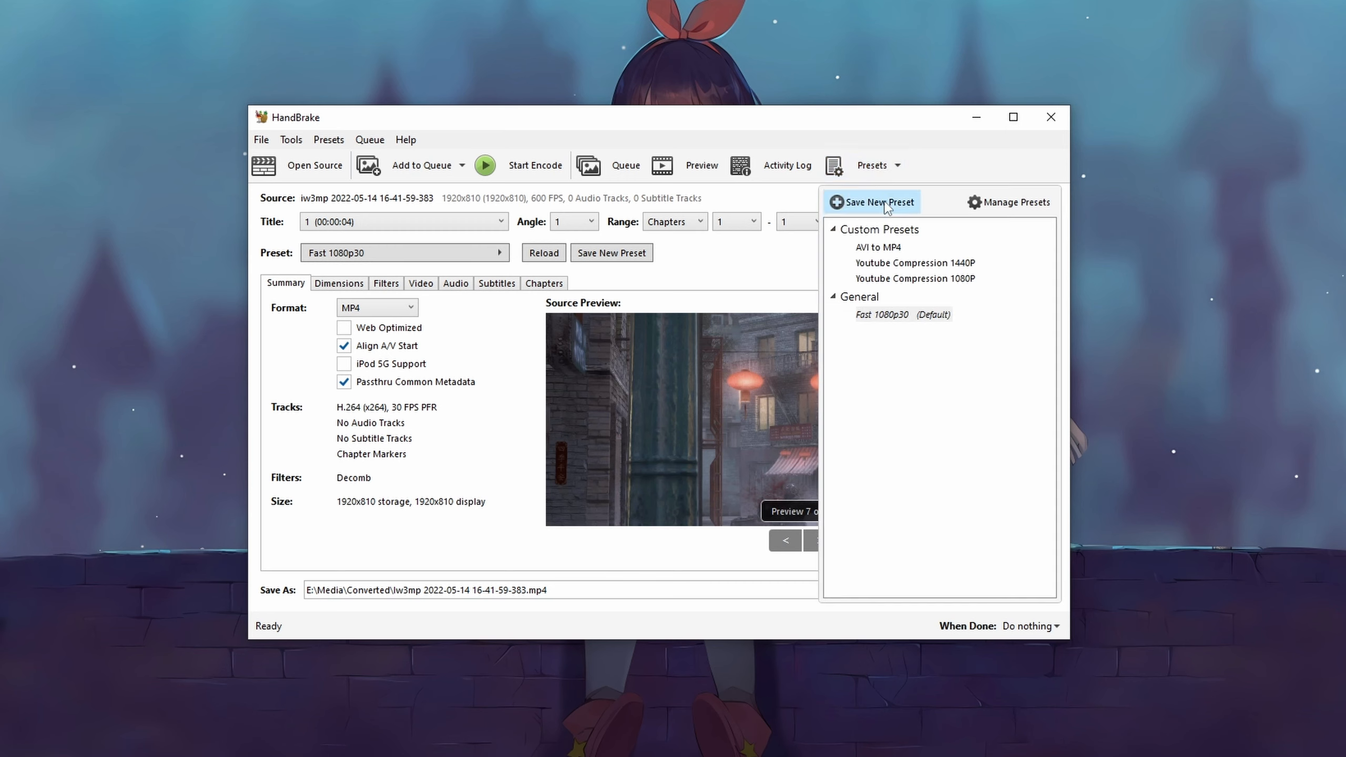
left_click(885, 249)
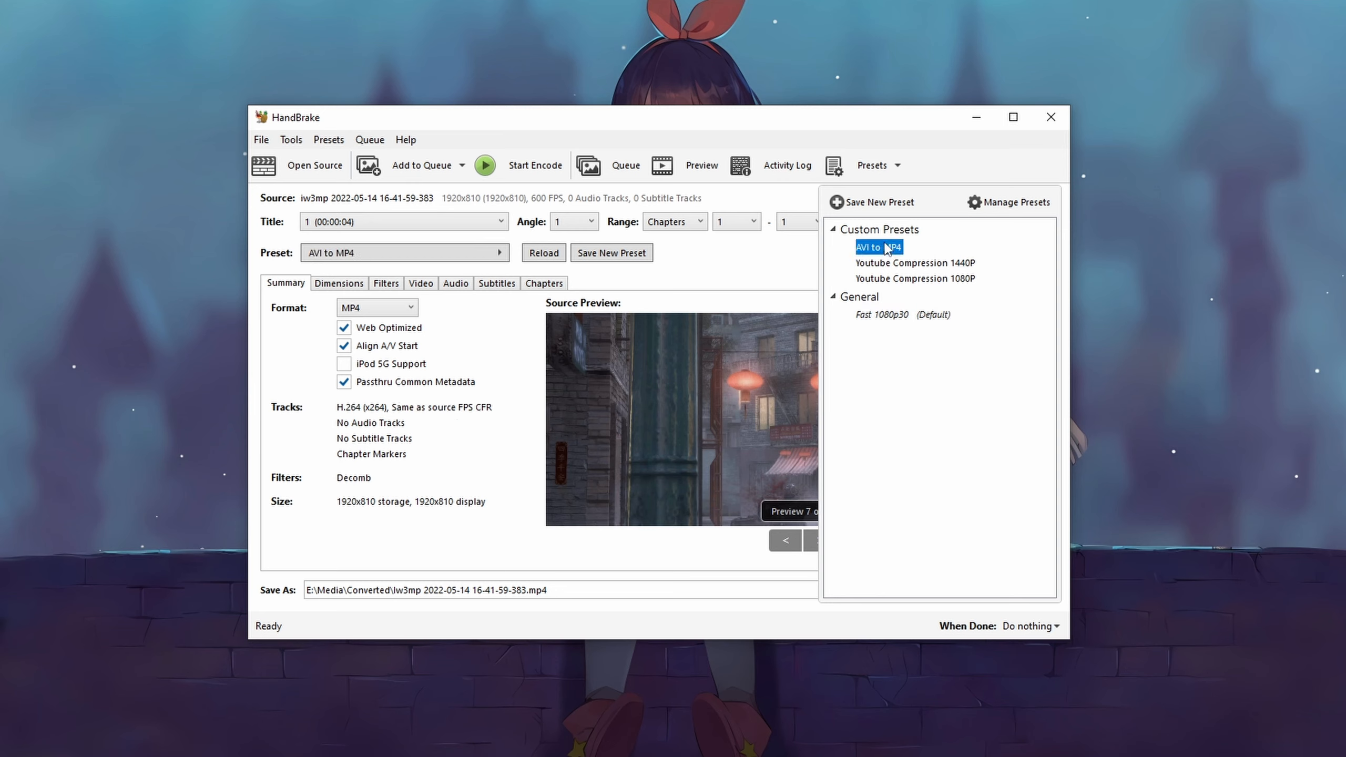
left_click(886, 208)
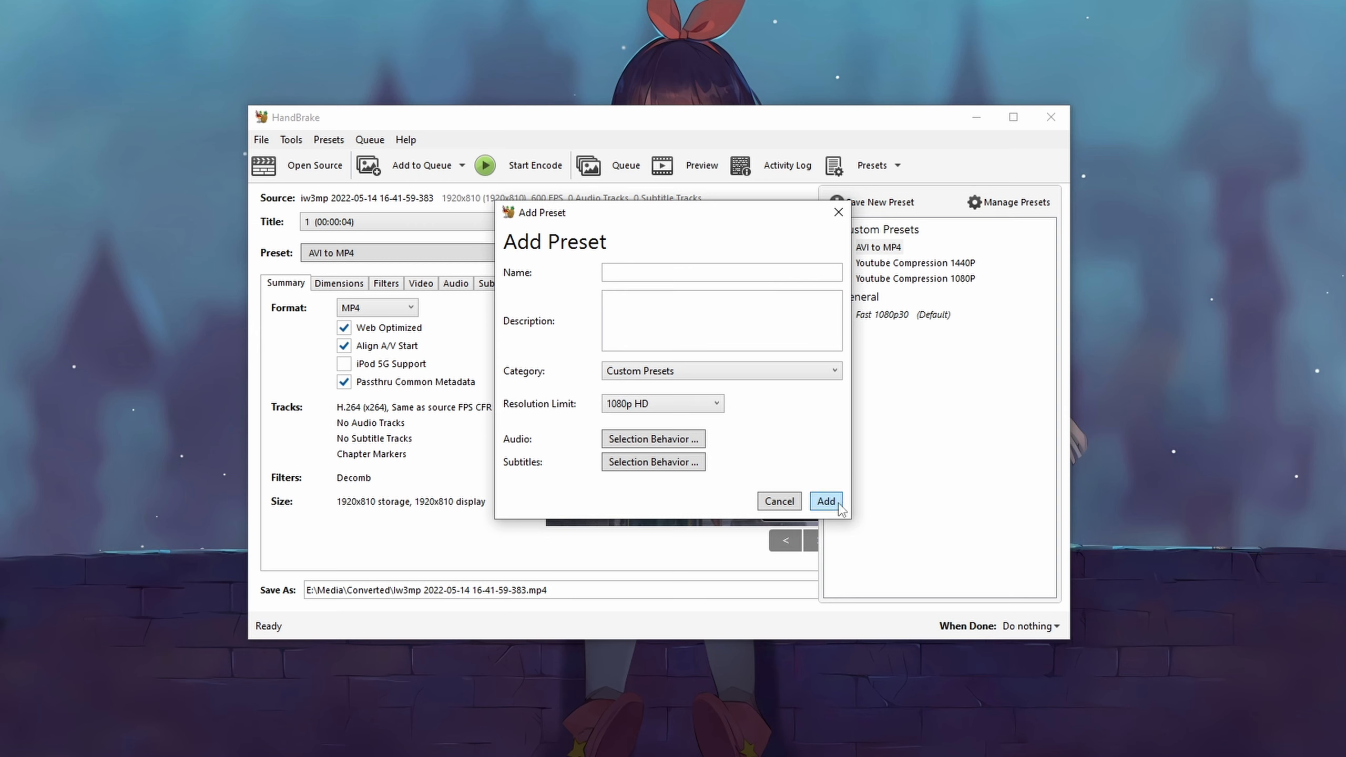
left_click(837, 214)
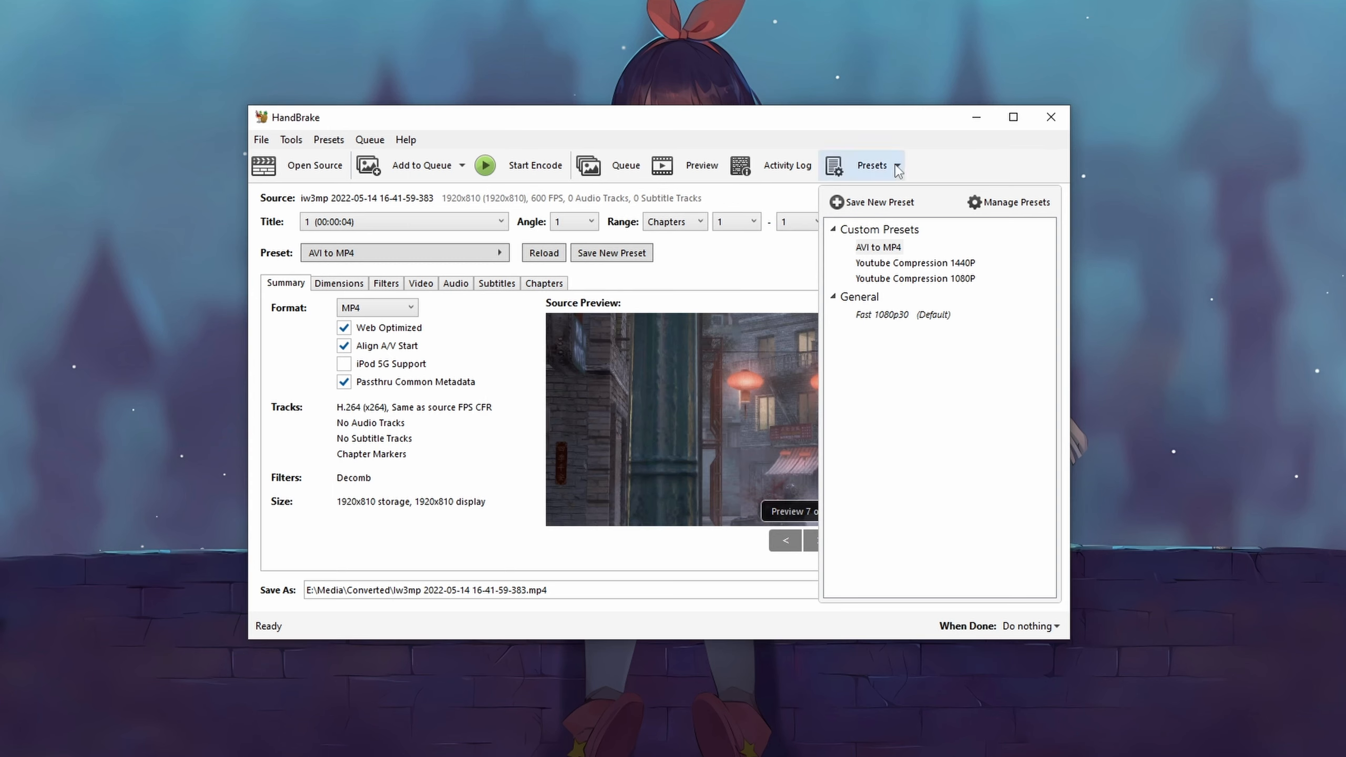
left_click(870, 165)
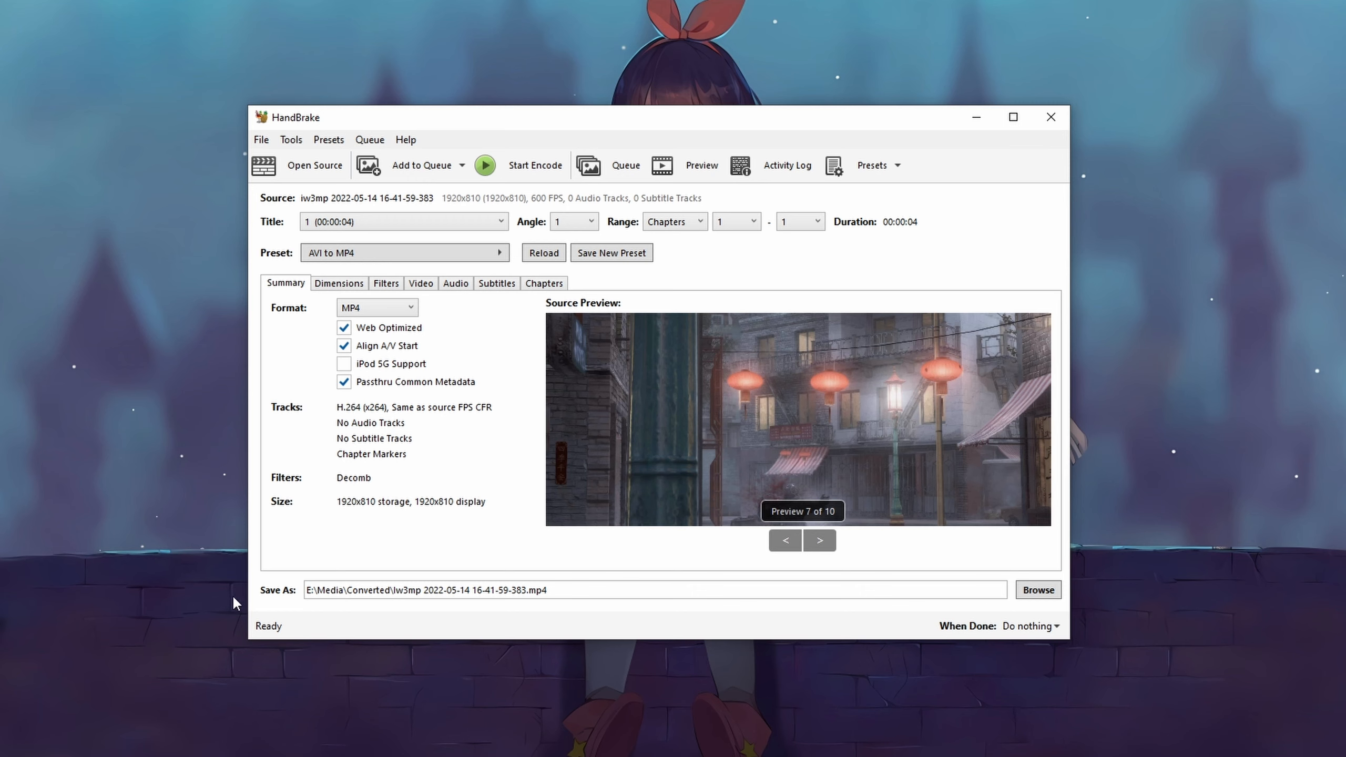
Step: Review the Dimensions, Filters and Video tab settings, including the framerate and video encoder options
left_click(340, 284)
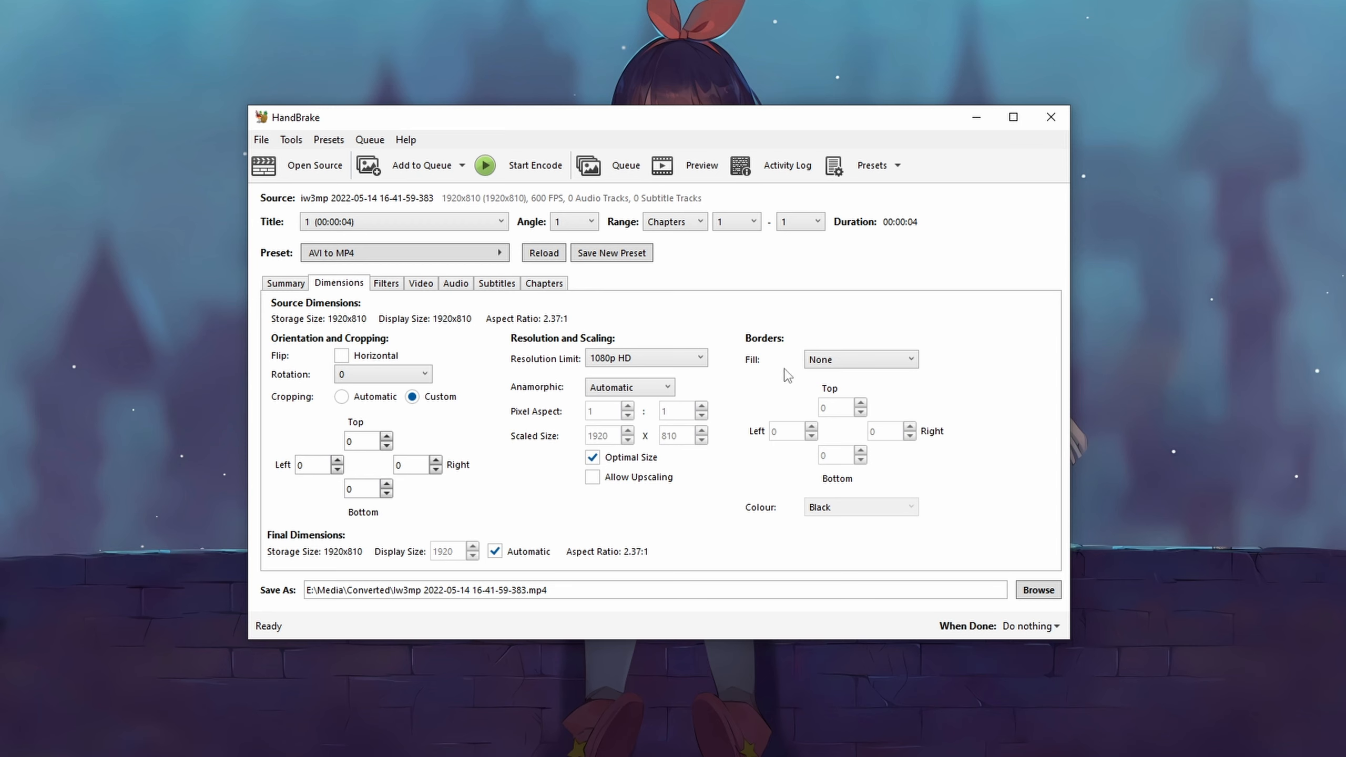
left_click(386, 285)
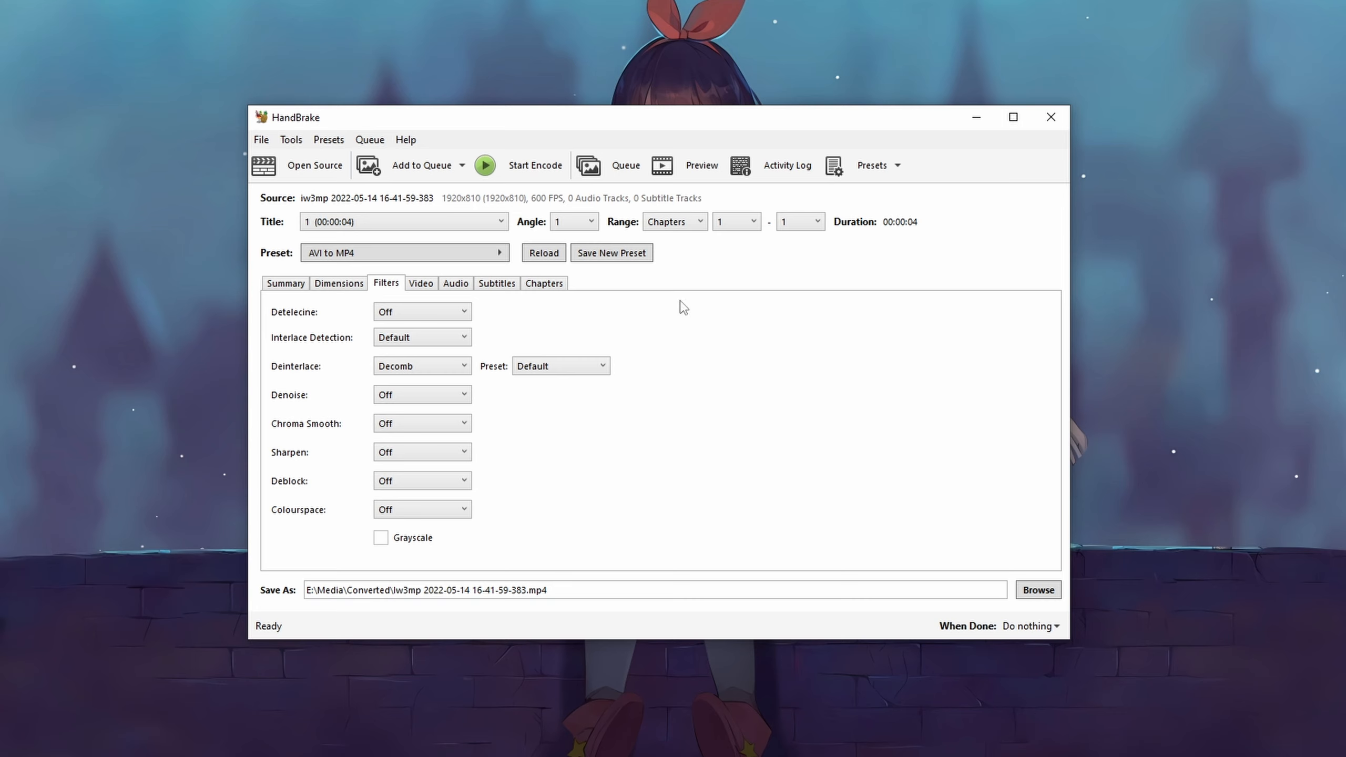
left_click(421, 284)
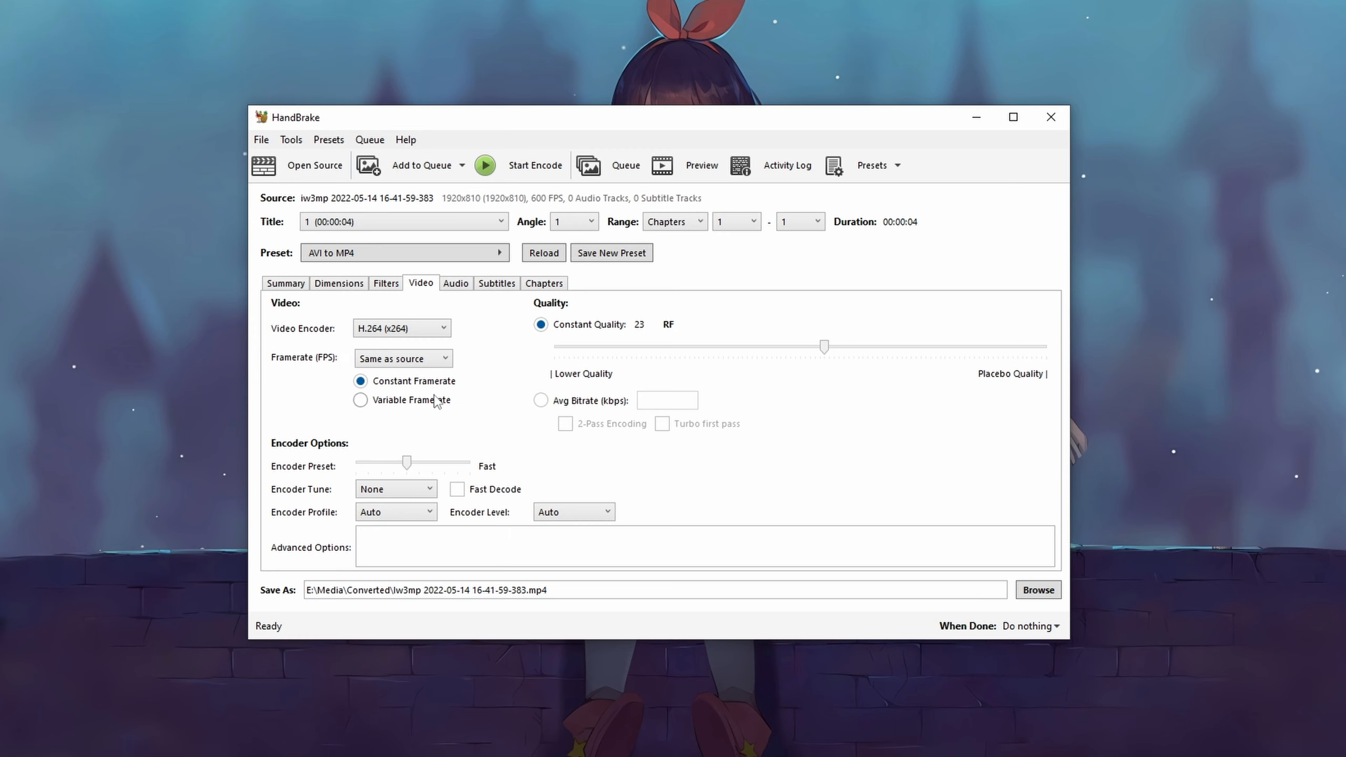
left_click(392, 366)
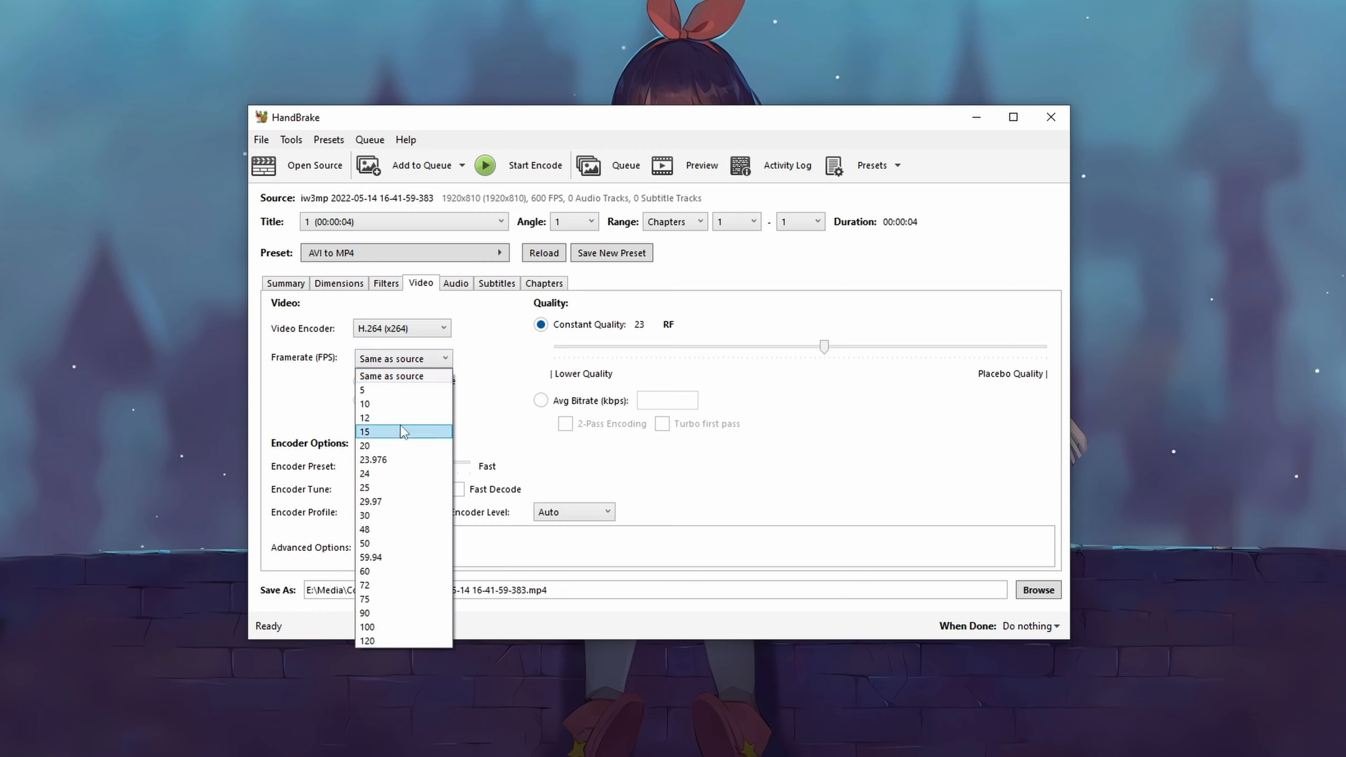
left_click(409, 362)
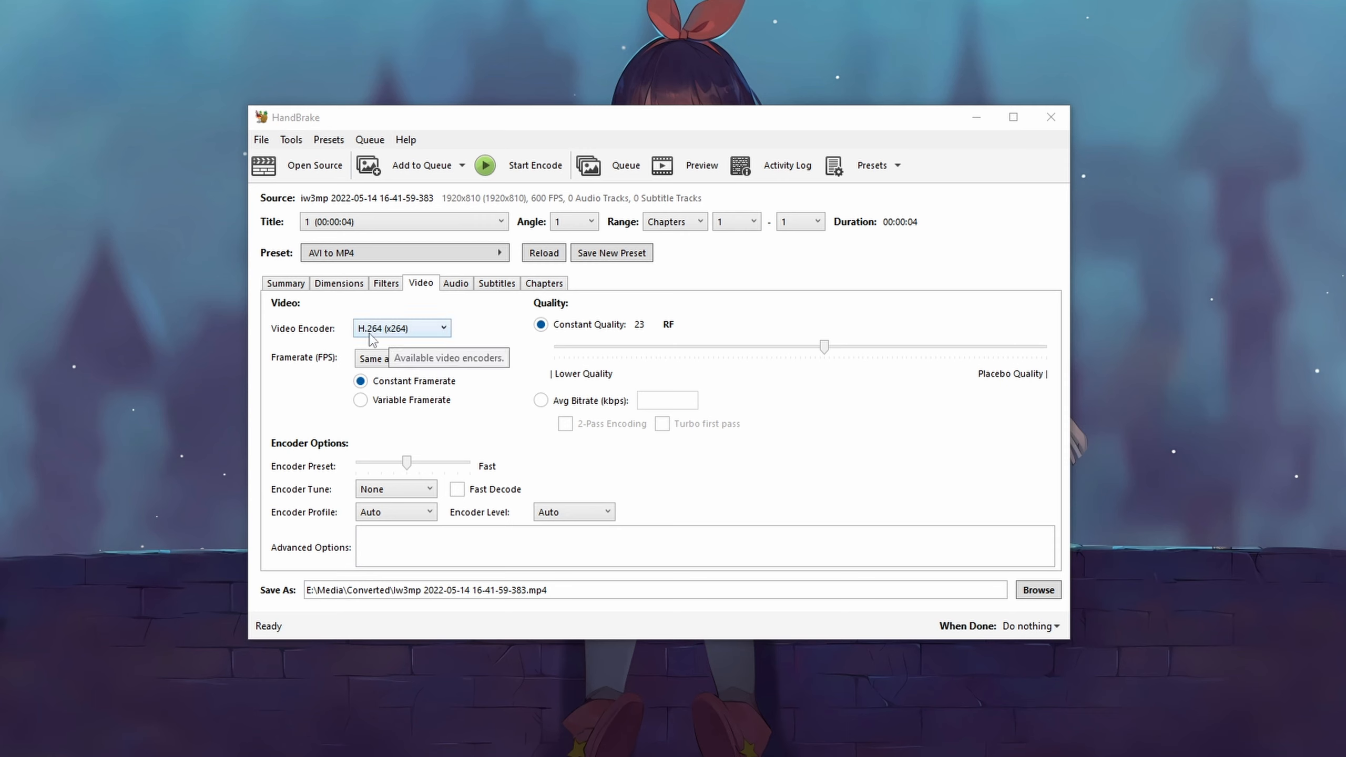
left_click(427, 333)
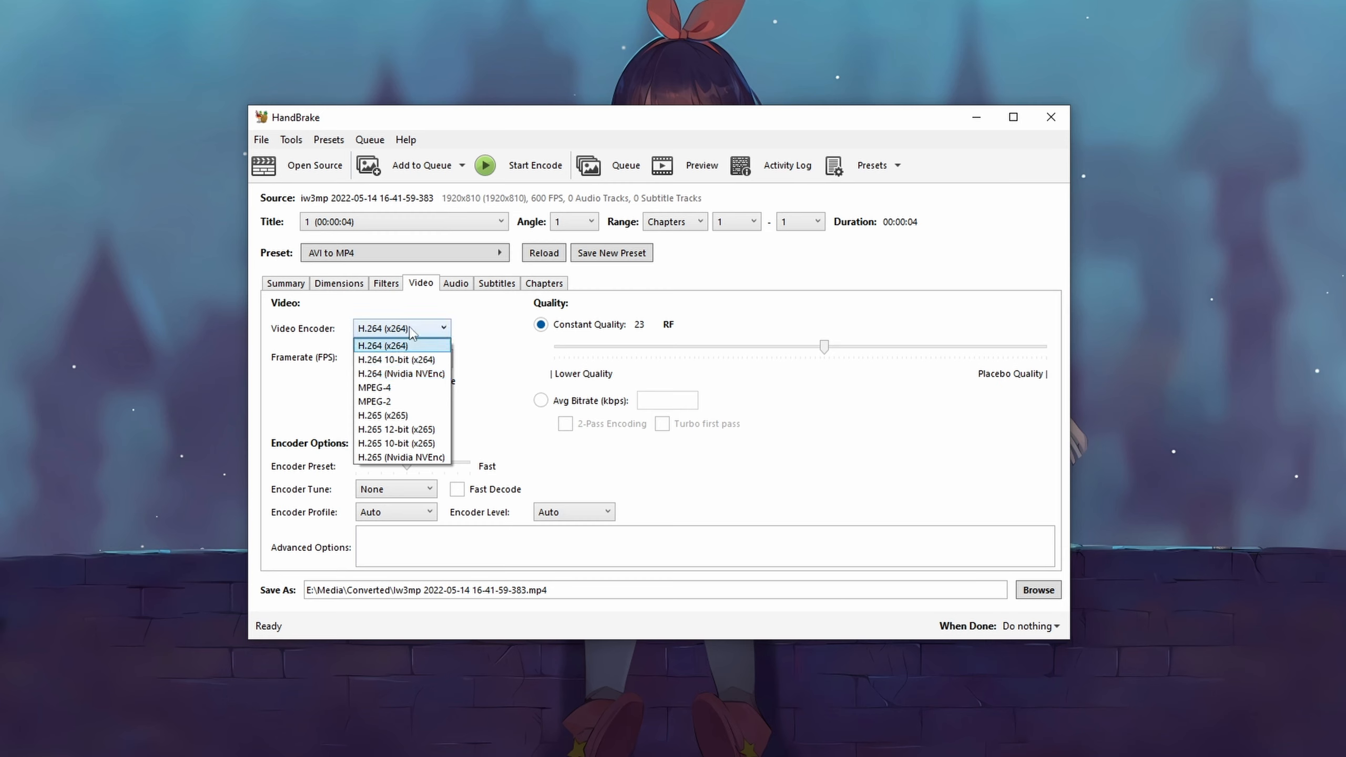
left_click(405, 345)
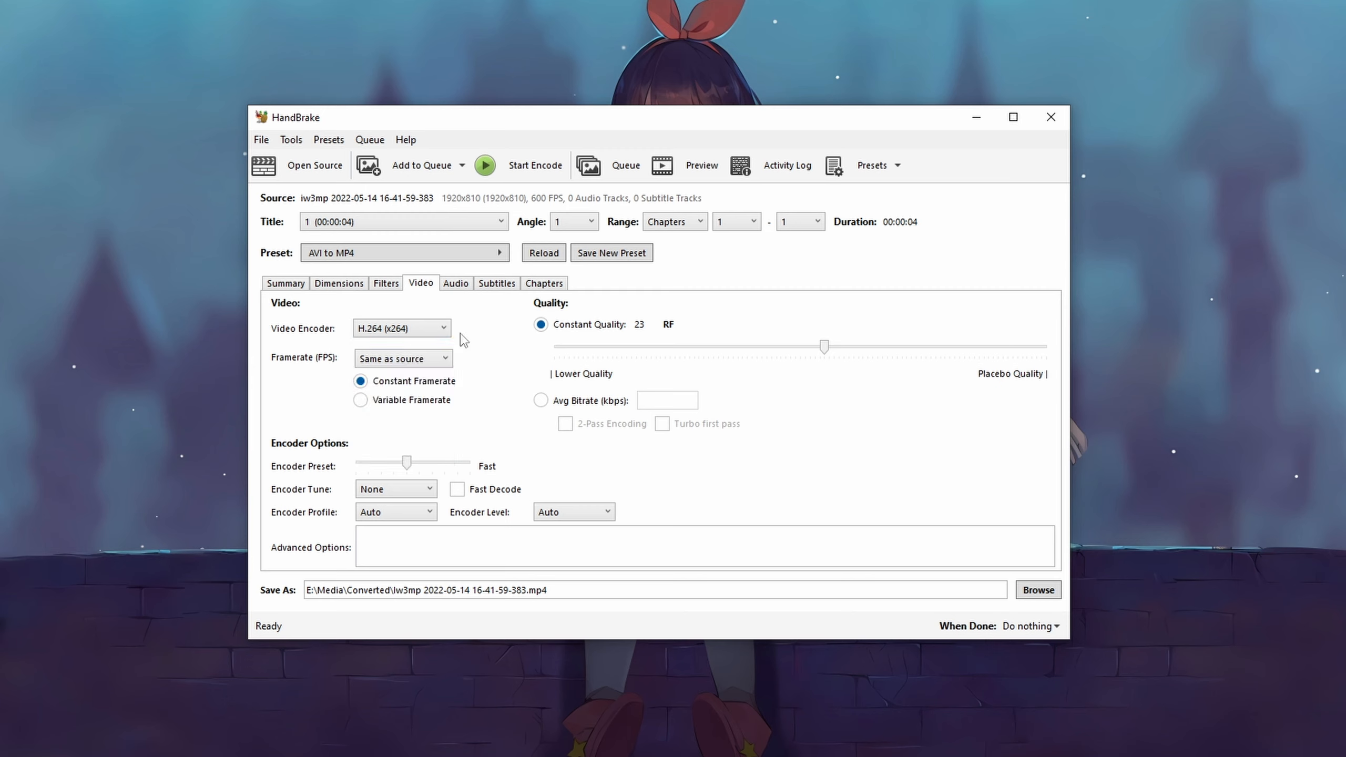
Step: Review the Audio, Subtitles and Chapters tabs and return to the summary
left_click(459, 291)
left_click(498, 286)
left_click(566, 287)
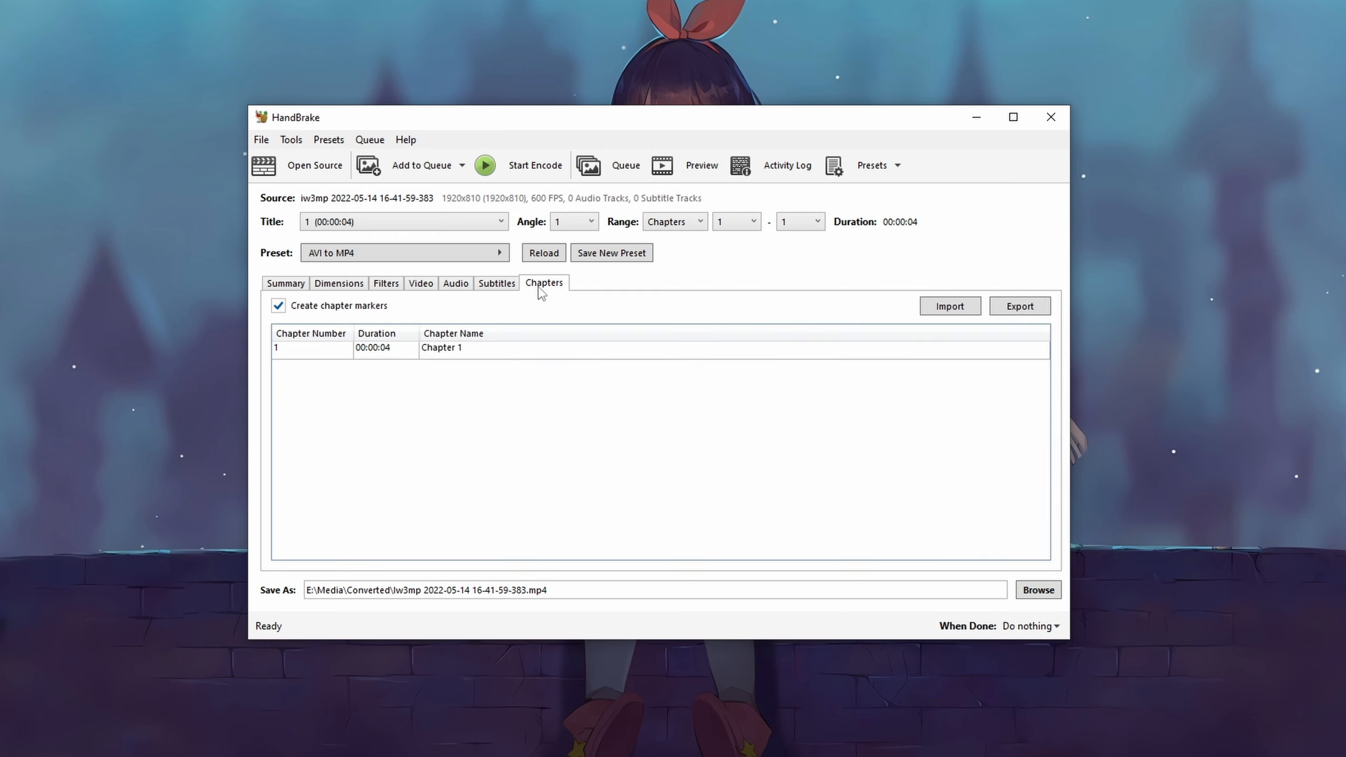
left_click(453, 287)
left_click(287, 289)
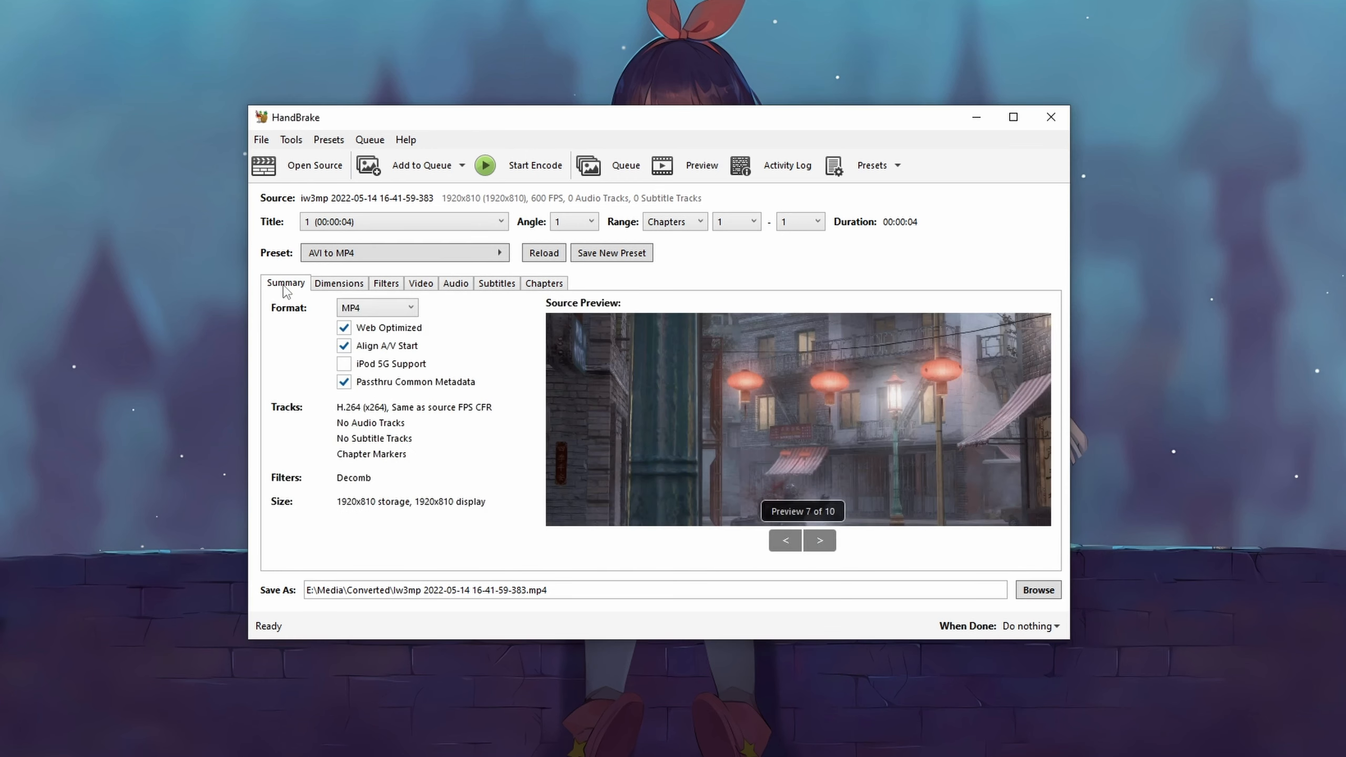
Step: Start encoding the video to MP4 with the AVI to MP4 preset
left_click(882, 166)
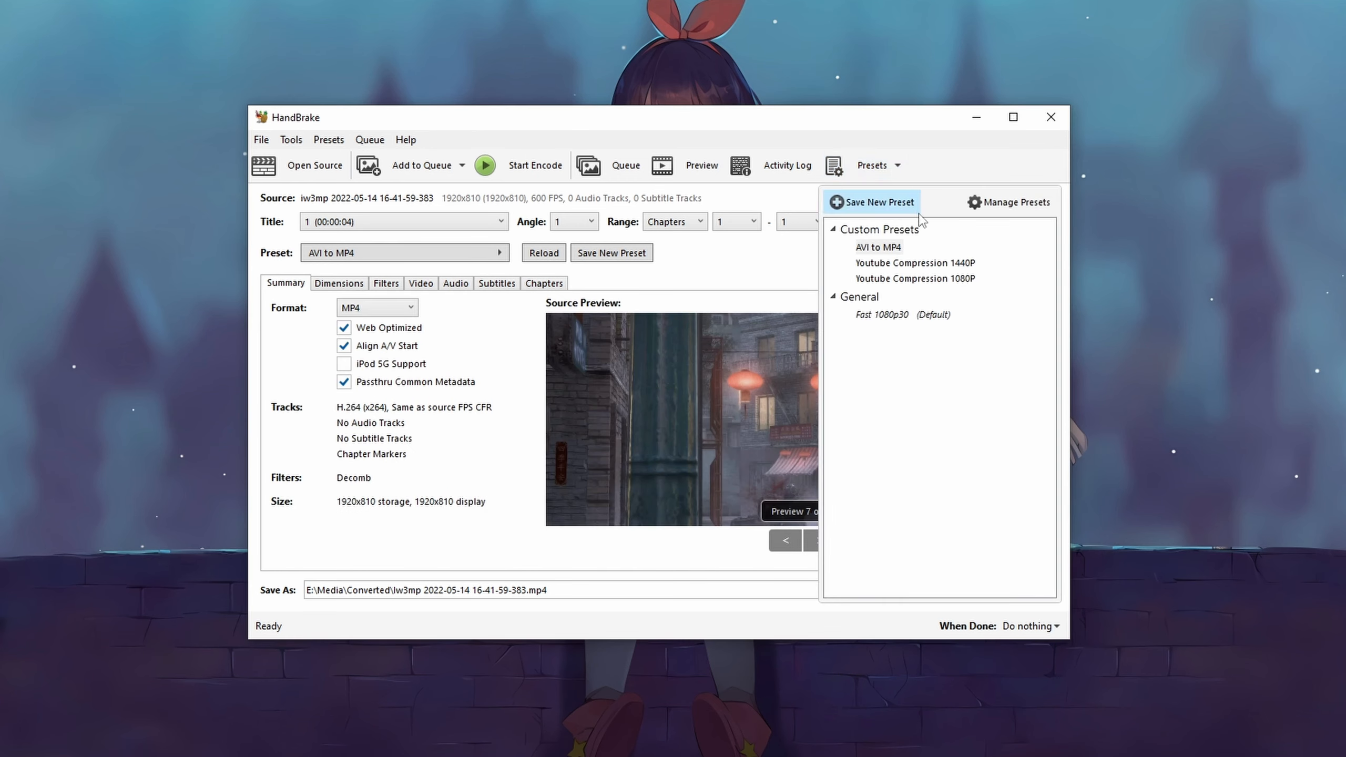
left_click(894, 171)
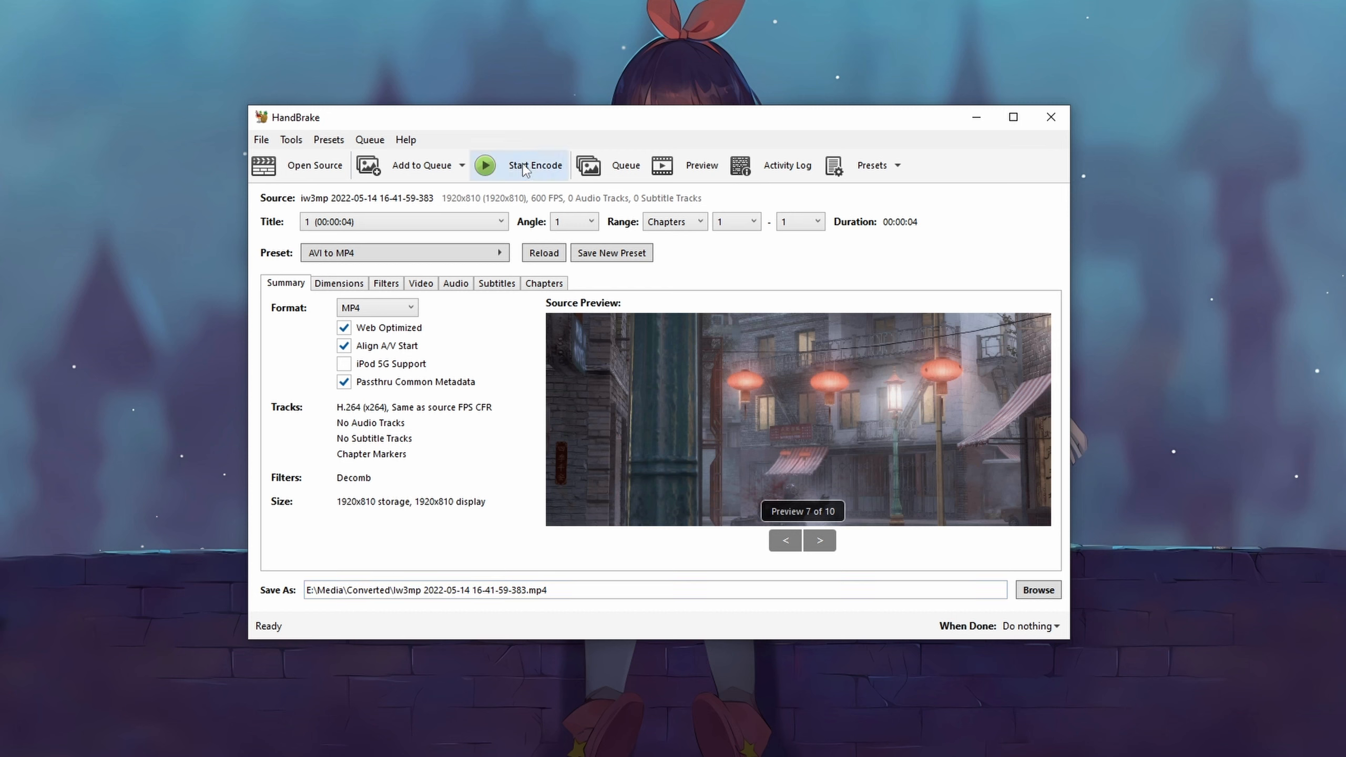
left_click(496, 167)
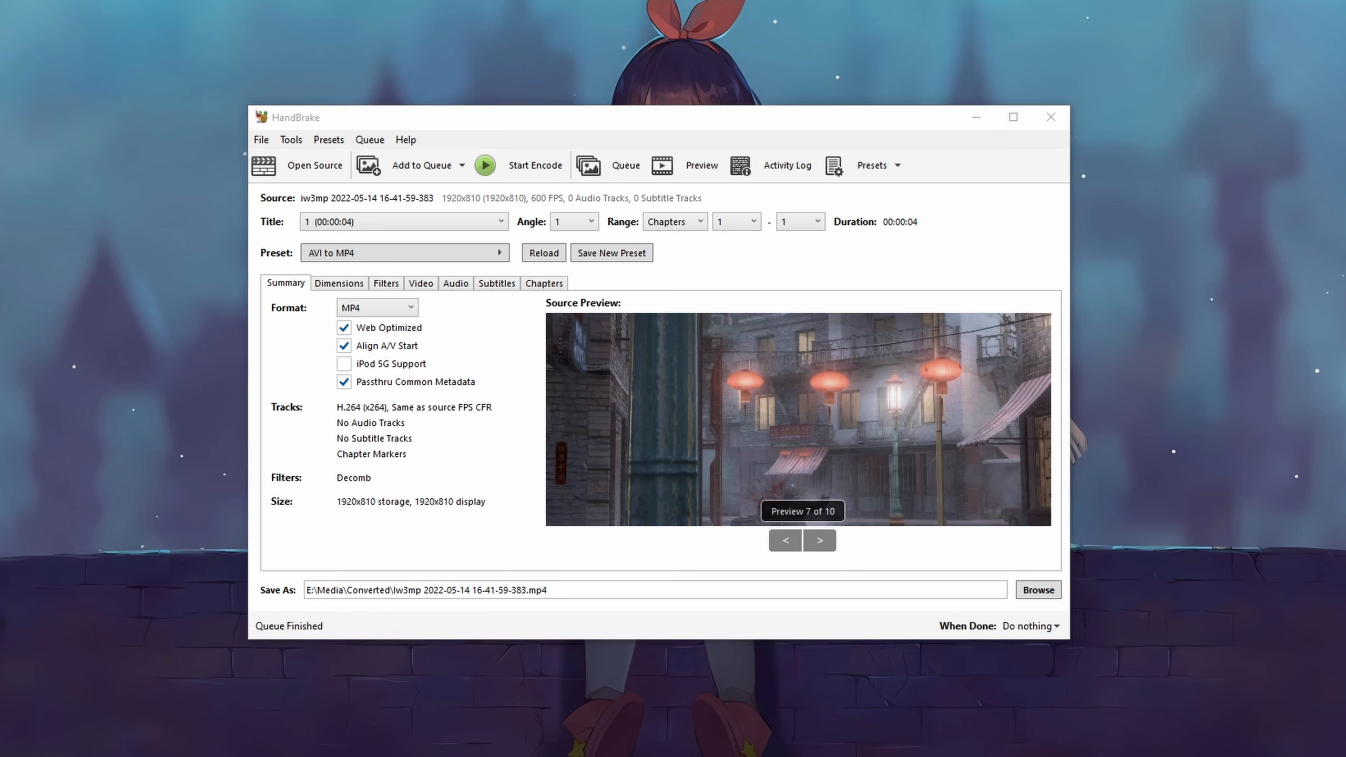
Step: Check the video encoder options again and return to the summary
left_click(423, 286)
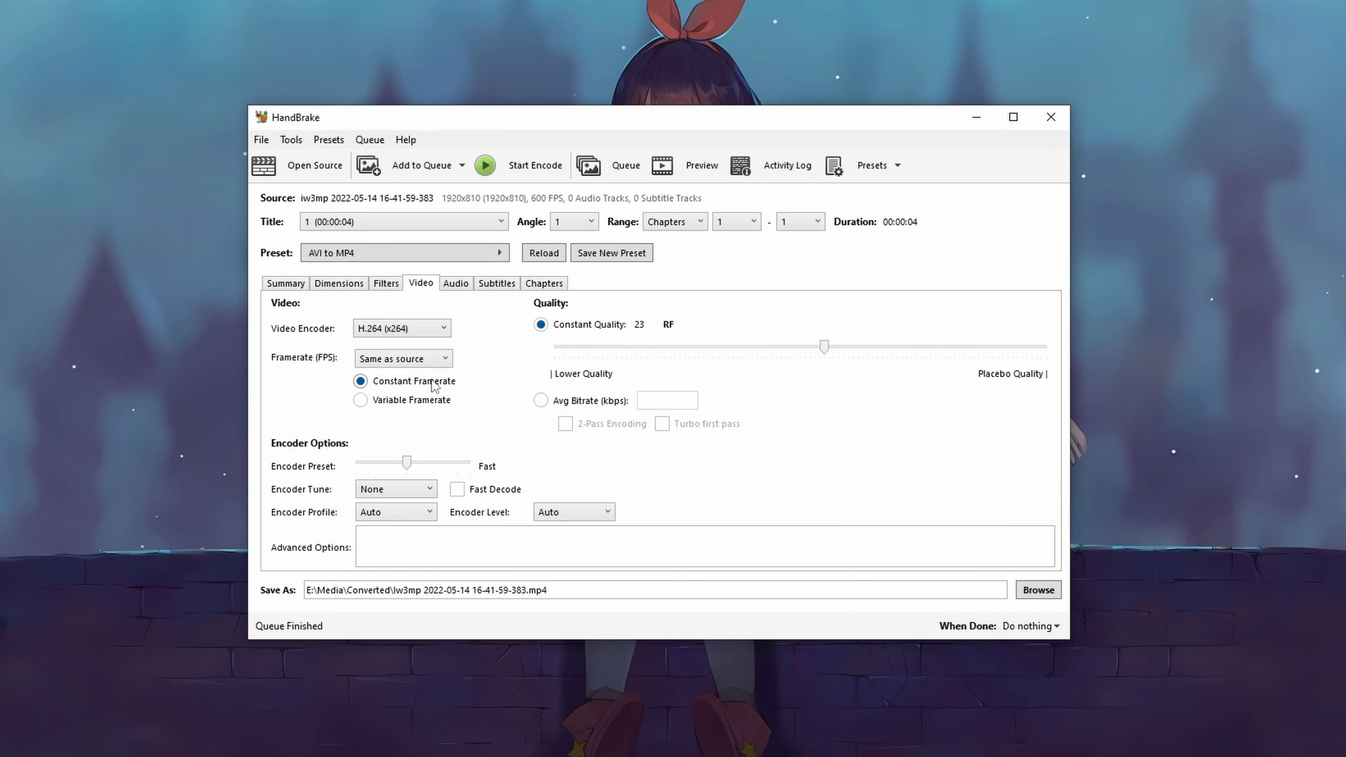
left_click(416, 333)
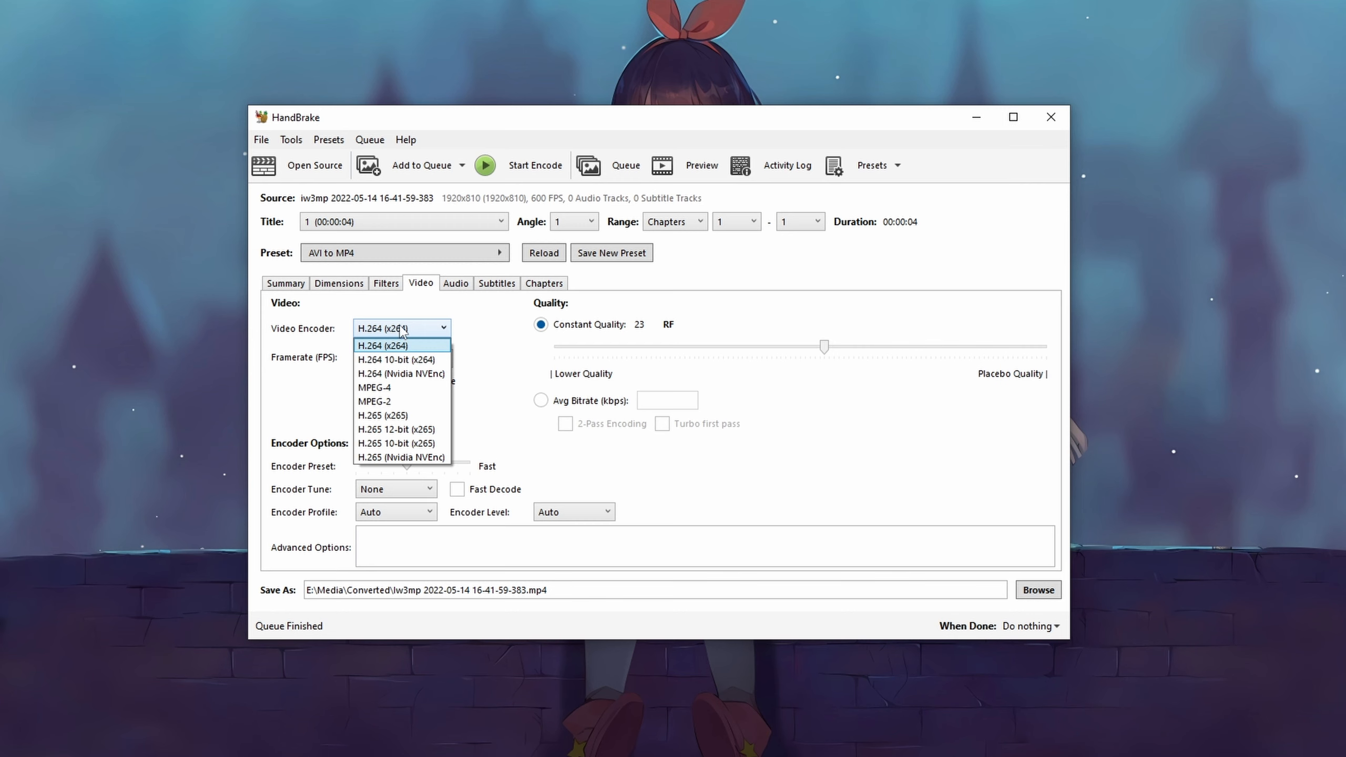
left_click(399, 327)
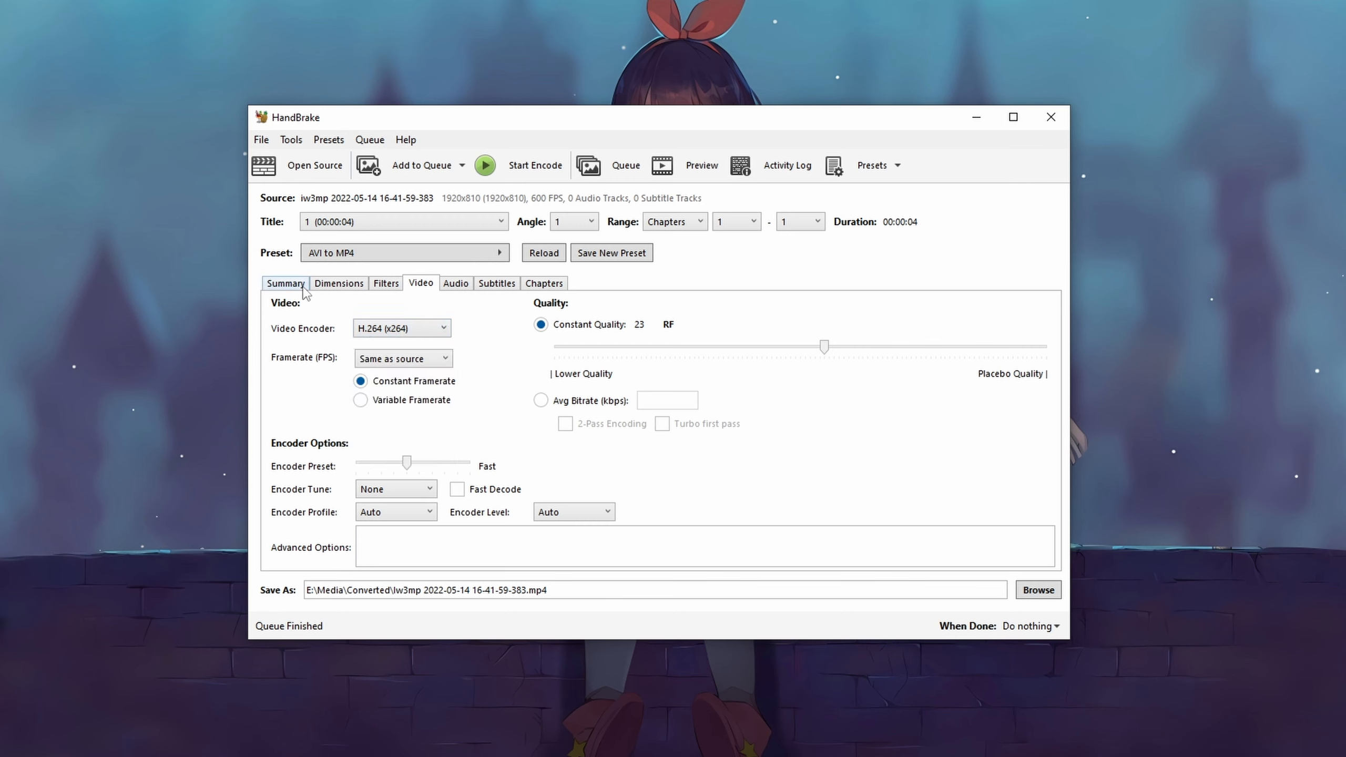
left_click(306, 288)
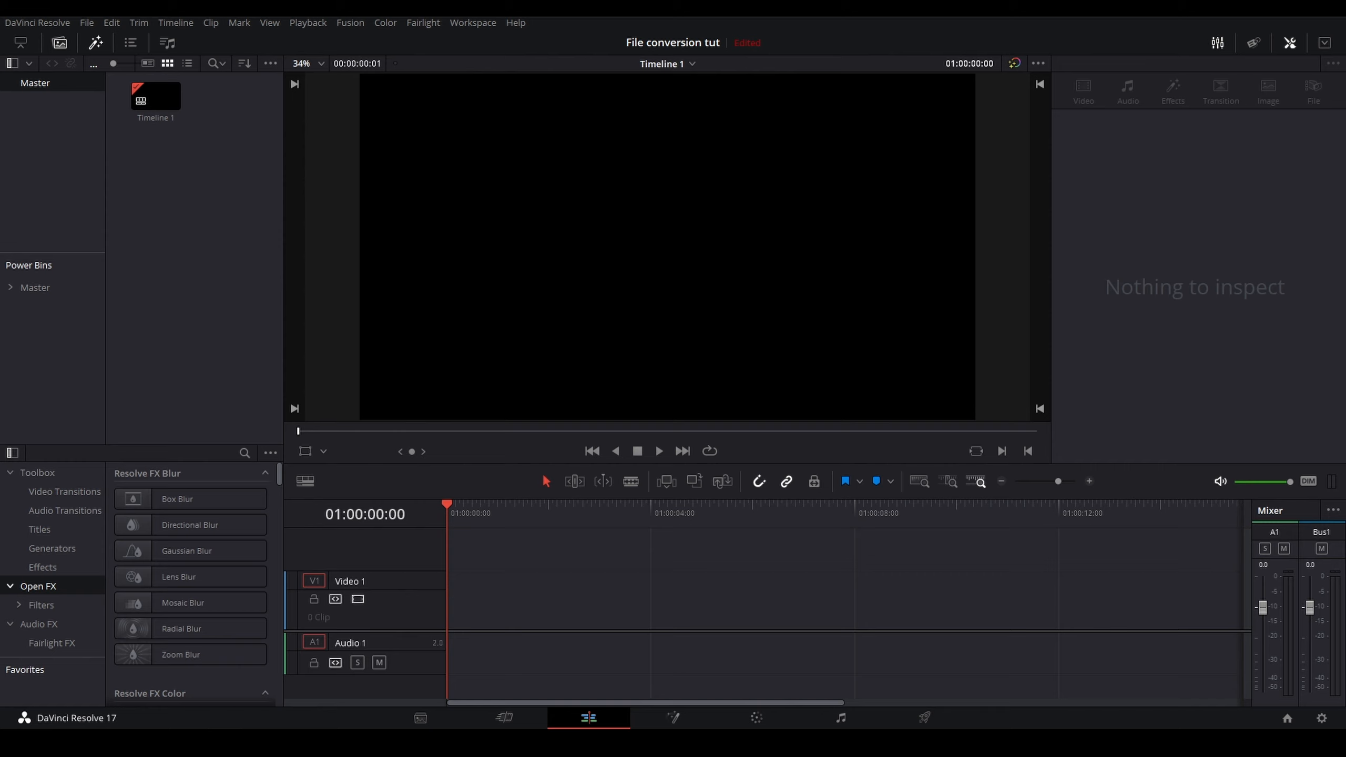
Step: Switch to DaVinci Resolve and add the converted MP4 clip to the timeline
left_click_drag(2, 563, 453, 608)
left_click(1003, 482)
left_click(1002, 481)
left_click(1003, 482)
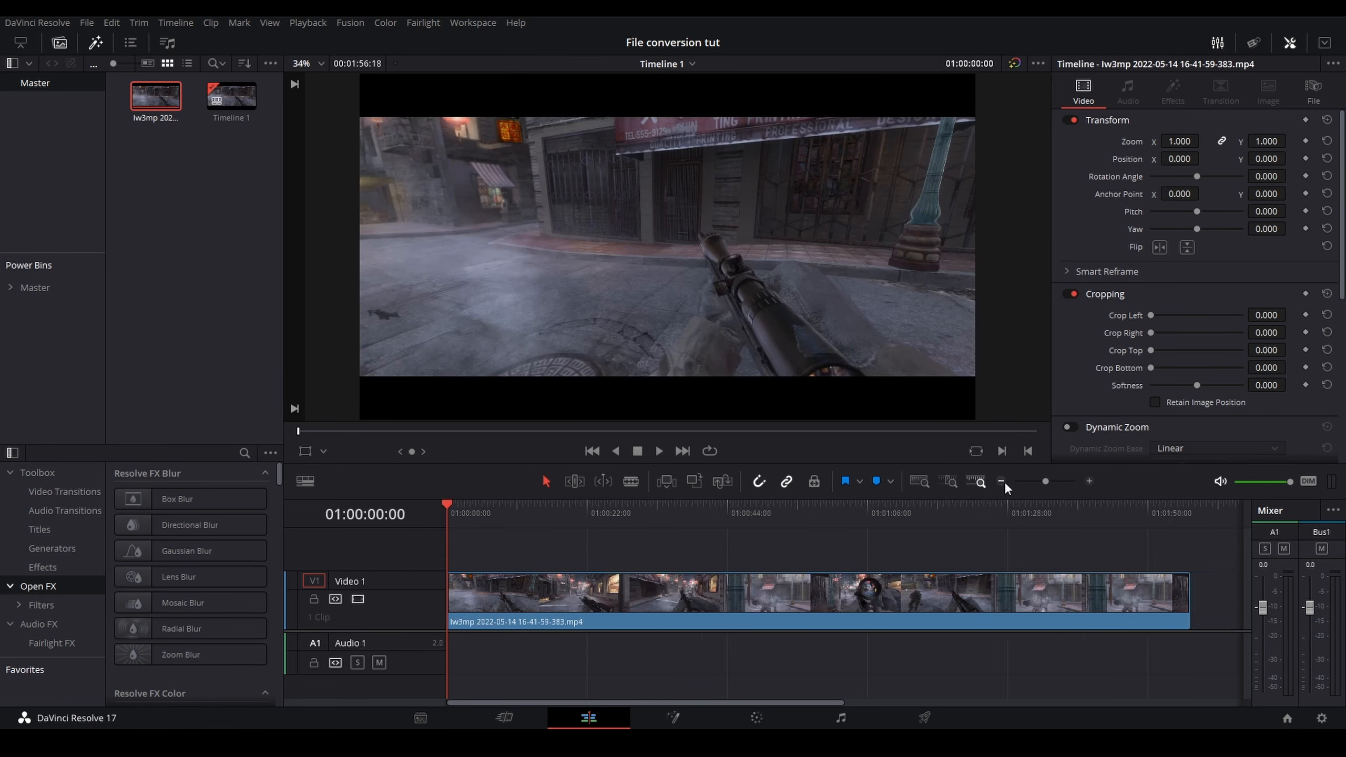
left_click(1003, 481)
Step: Scrub through the clip in the timeline and play it back
left_click_drag(490, 516, 522, 520)
left_click_drag(684, 515, 544, 514)
key("space")
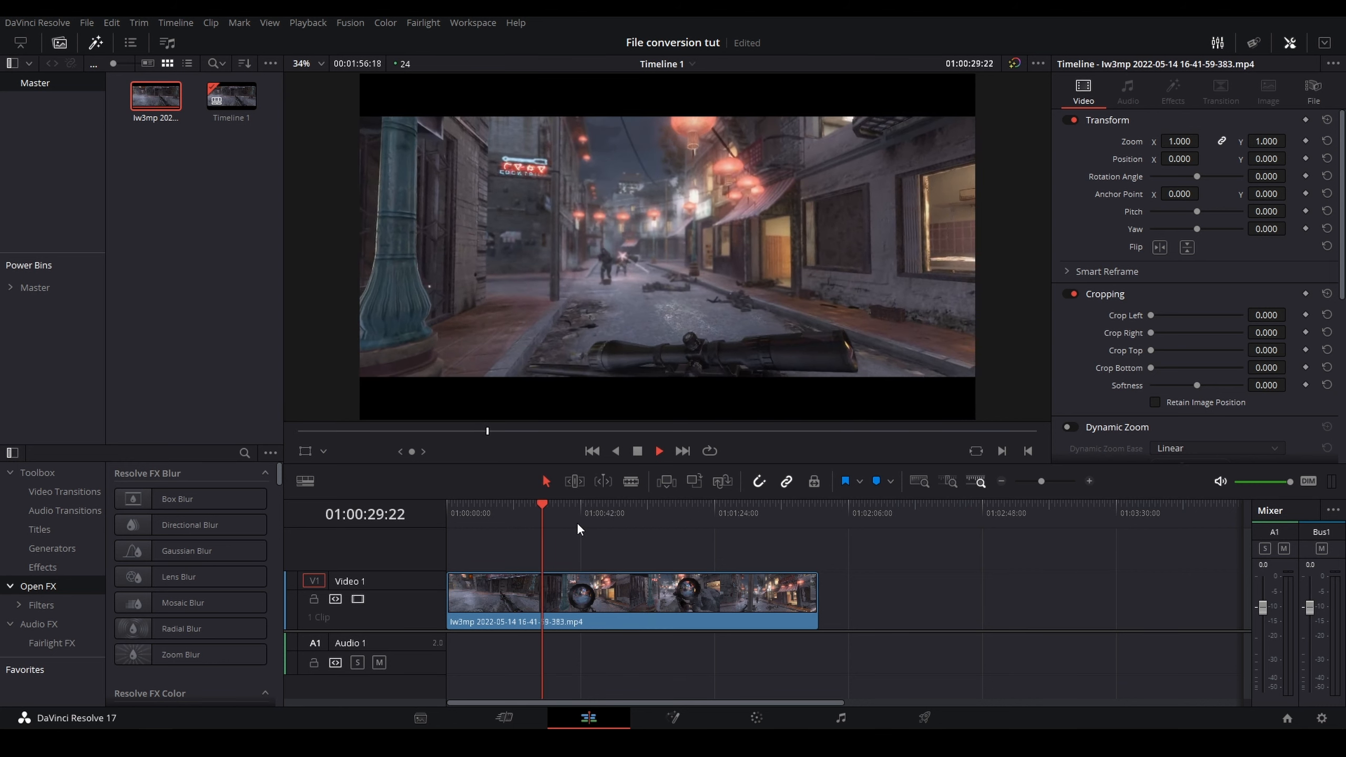